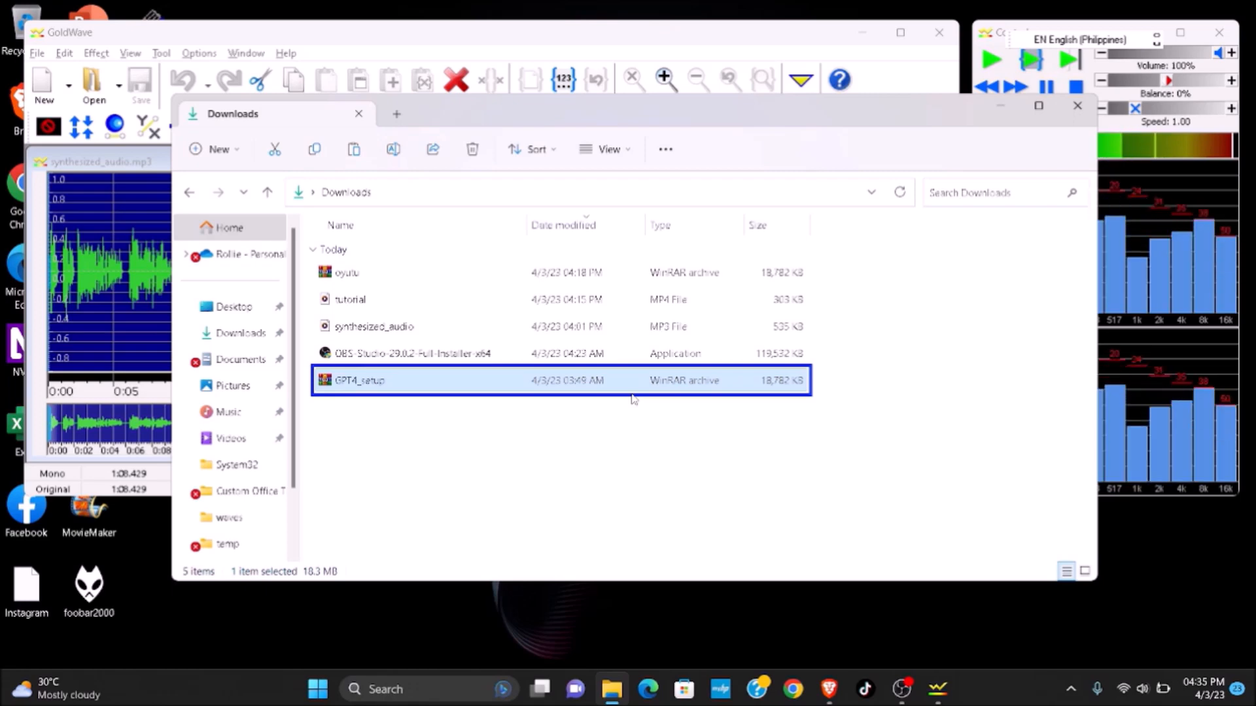
# - Extract GPT4_setup via WinRAR 'Extract files…' from the context menu, submitting the archive password
pyautogui.hotkey('shift', 'F10')
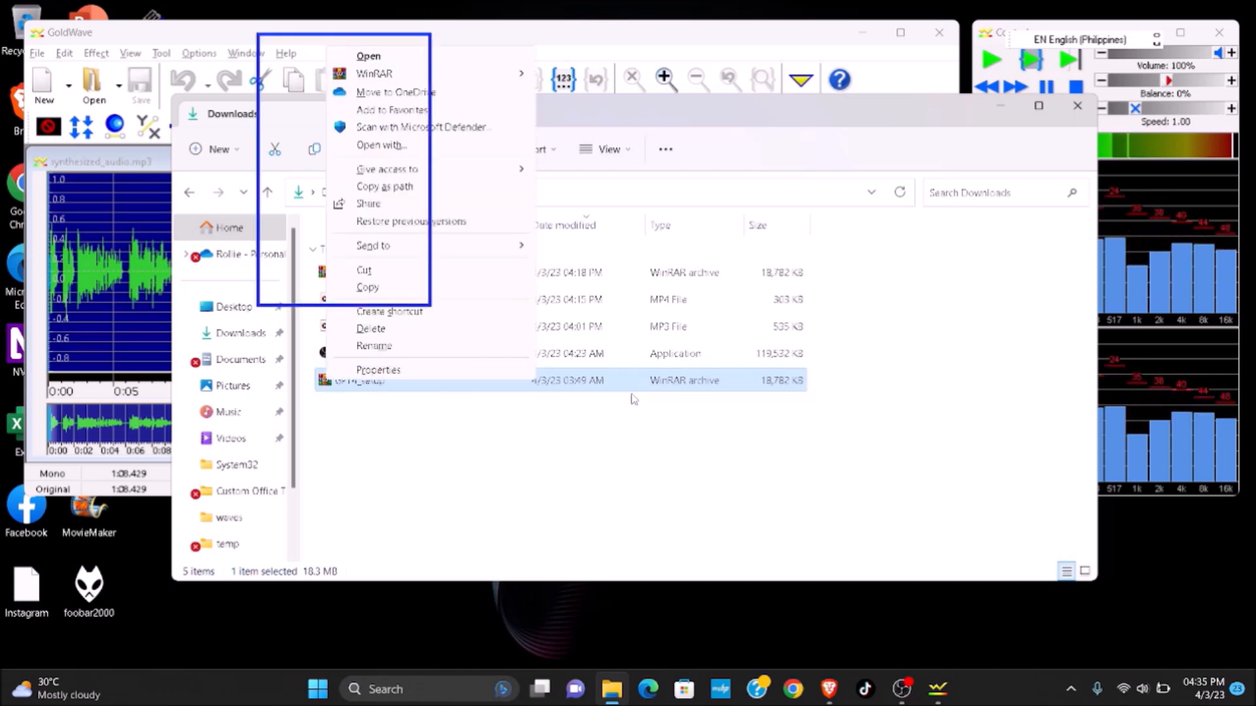
pyautogui.press('Down')
pyautogui.press('Right')
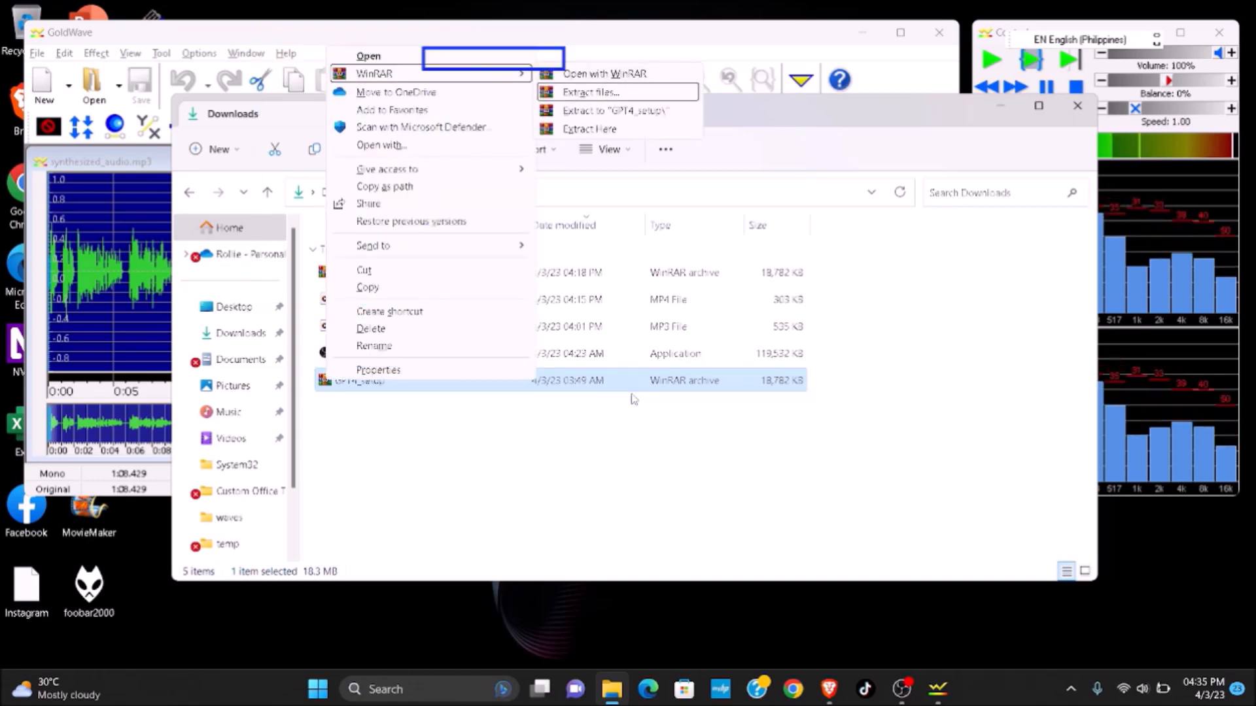
pyautogui.press('Return')
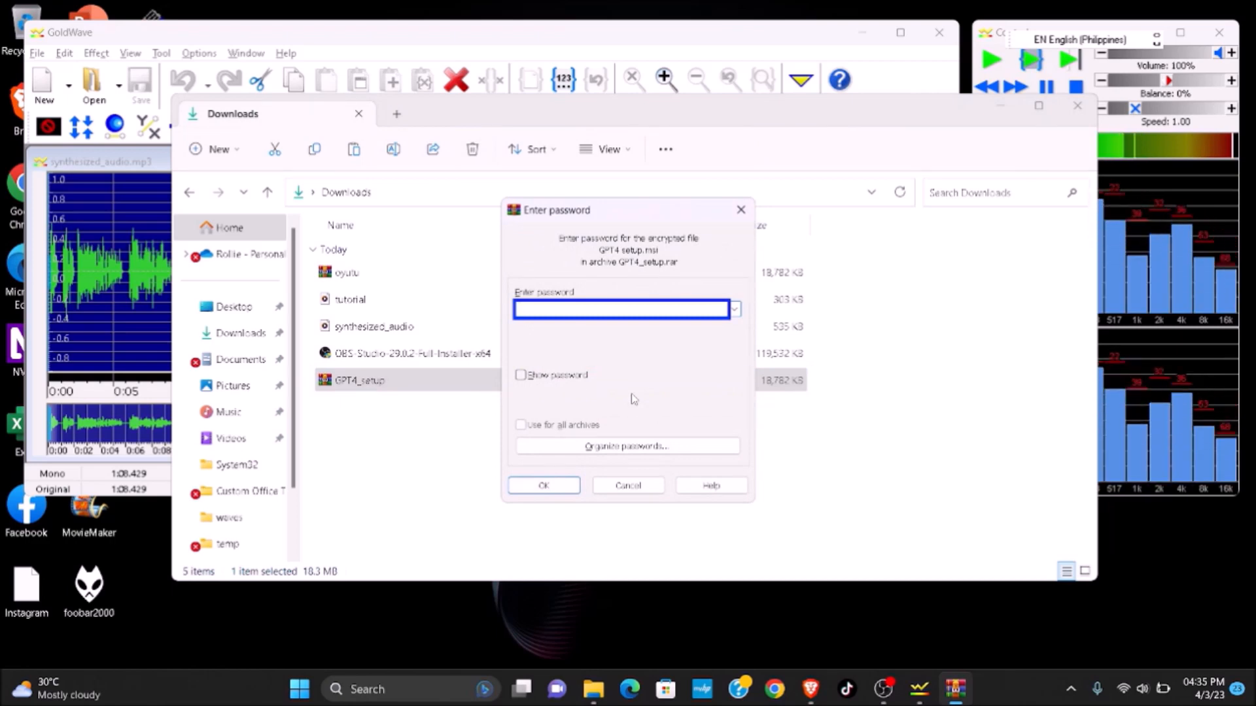
pyautogui.write('**')
pyautogui.press('Return')
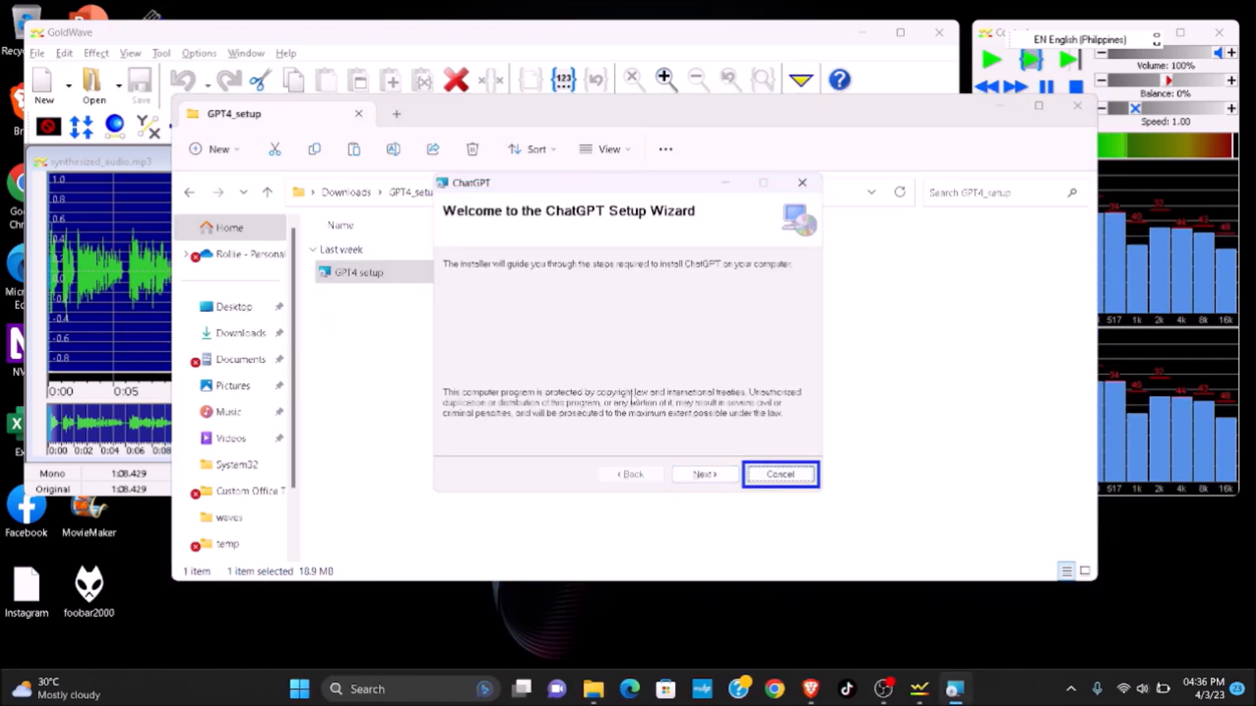
# - Advance past the Welcome and Select Installation Folder pages, keeping the default path
pyautogui.press('Return')
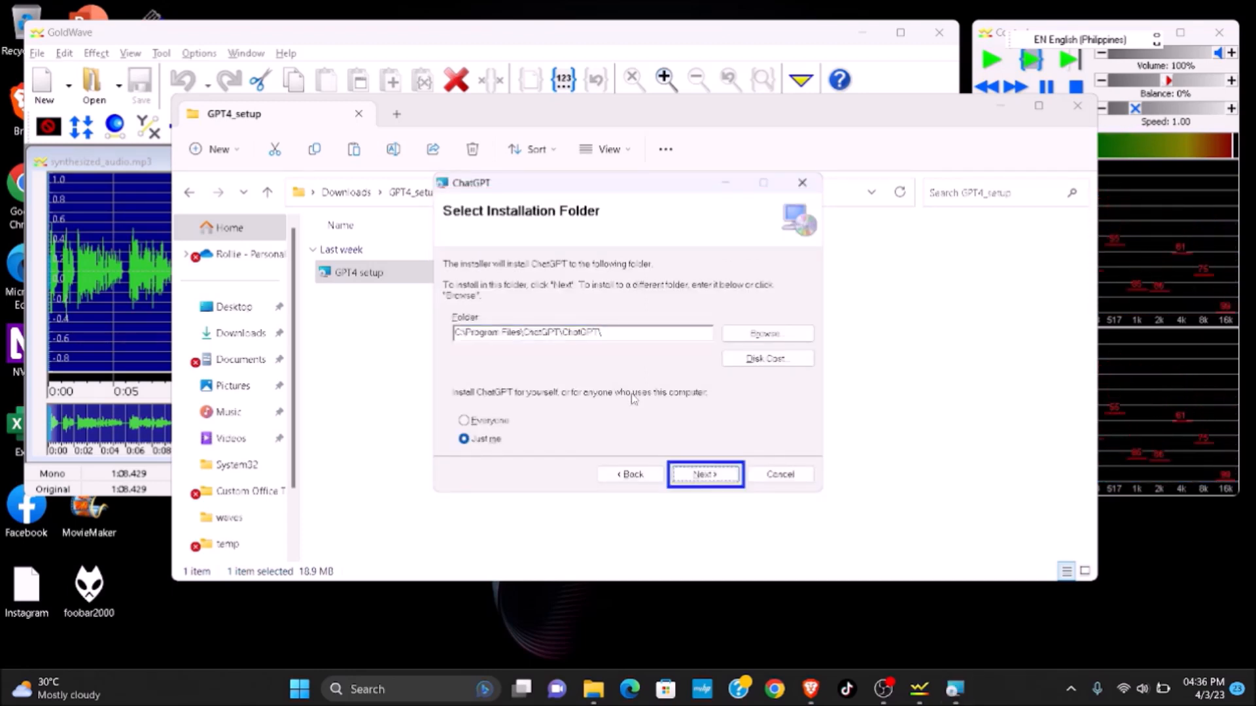
pyautogui.press('Return')
pyautogui.press('Return')
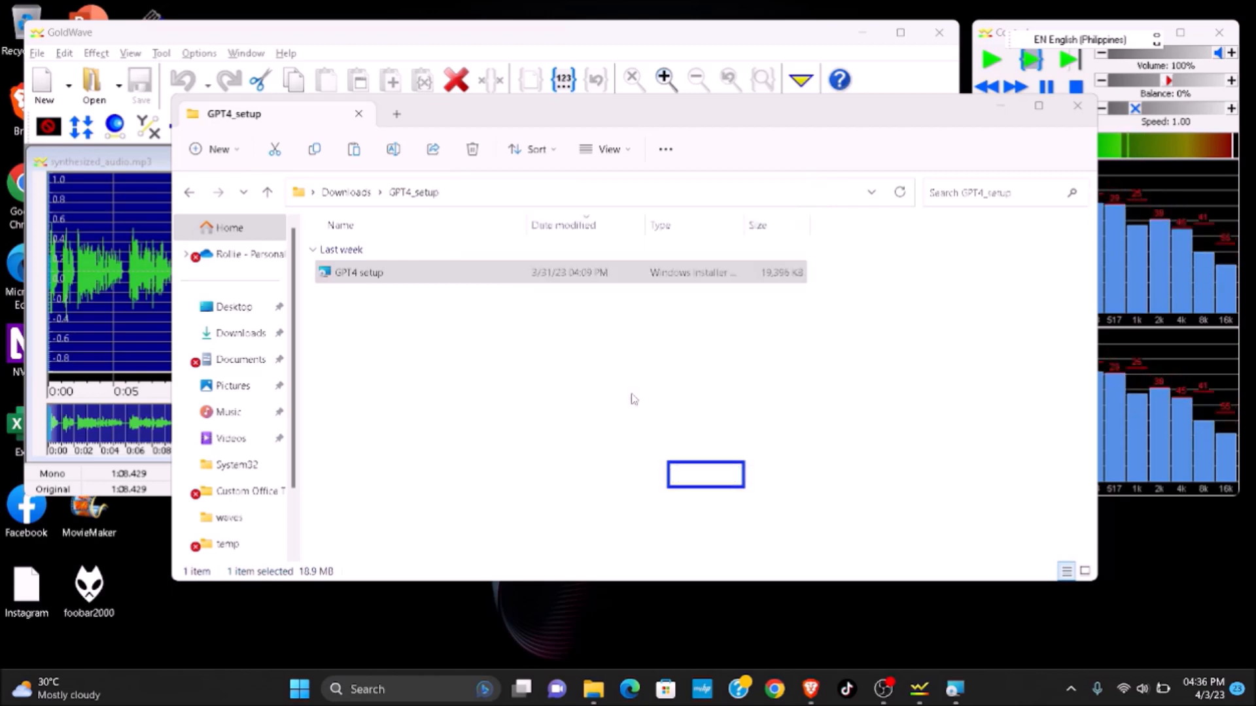